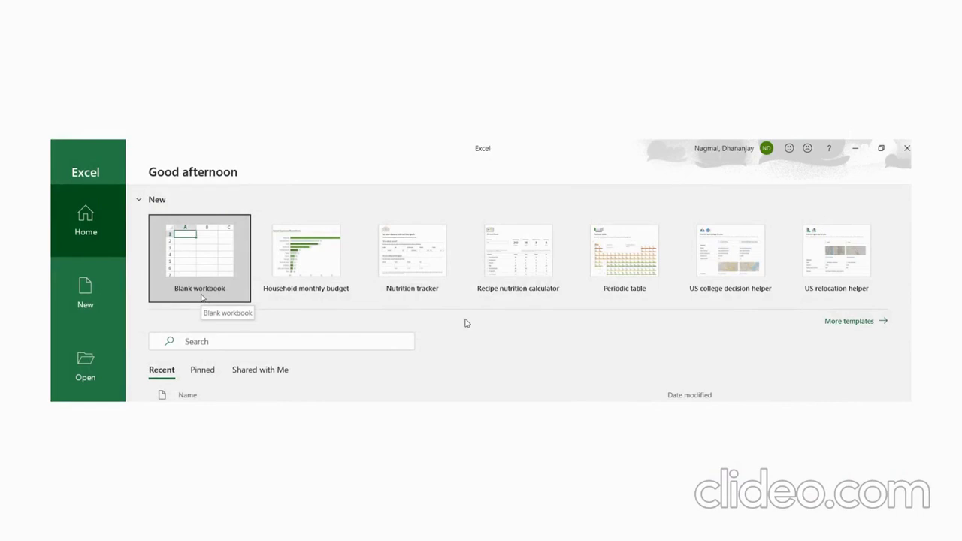
Step: Launch Excel by running 'excel' from the Windows Run box
{"action": "key", "text": "super+r"}
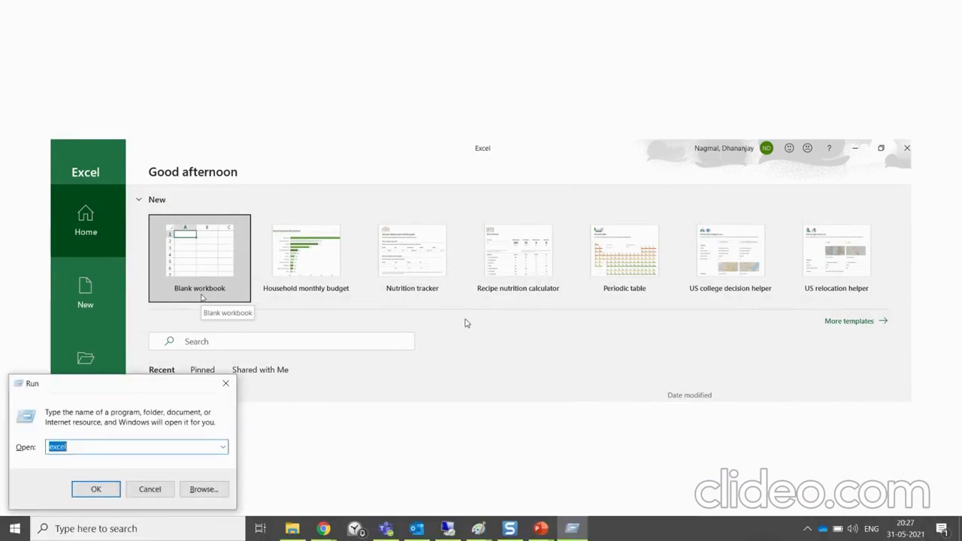
{"action": "type", "text": "excel"}
{"action": "key", "text": "Return"}
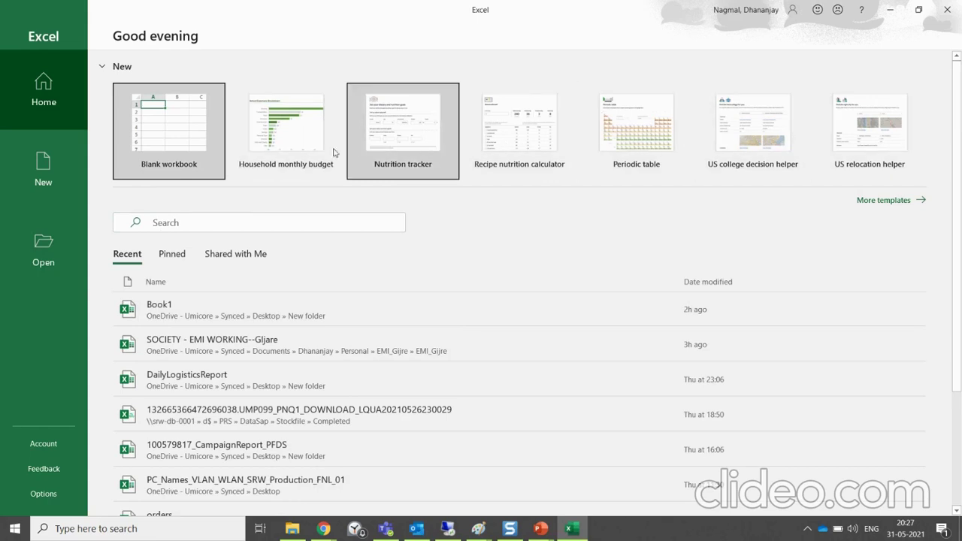
Step: Create a new blank workbook, Book1, from the Excel start screen
{"action": "left_click", "coordinate": [176, 126]}
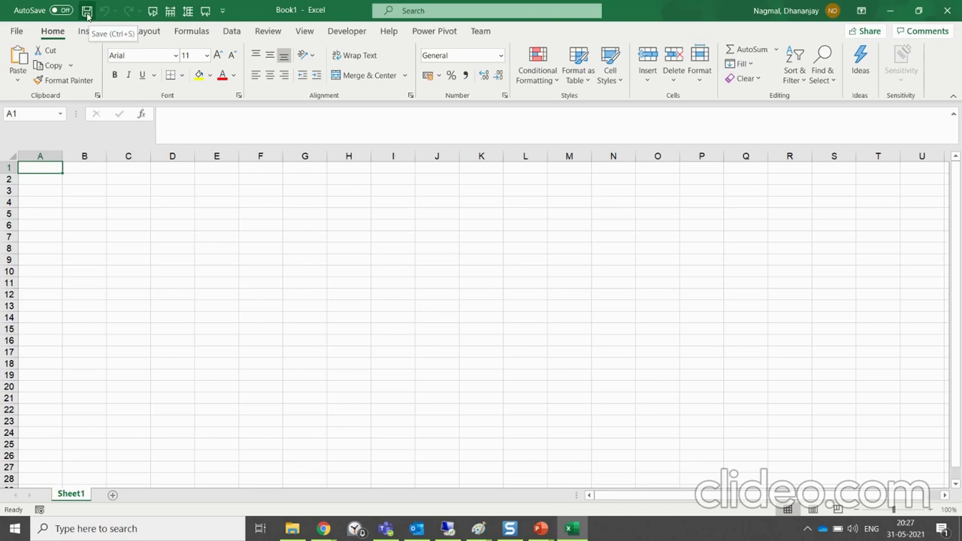
Step: Set Book1 to save on the Desktop as 'D1' with type Excel Workbook
{"action": "left_click", "coordinate": [88, 12]}
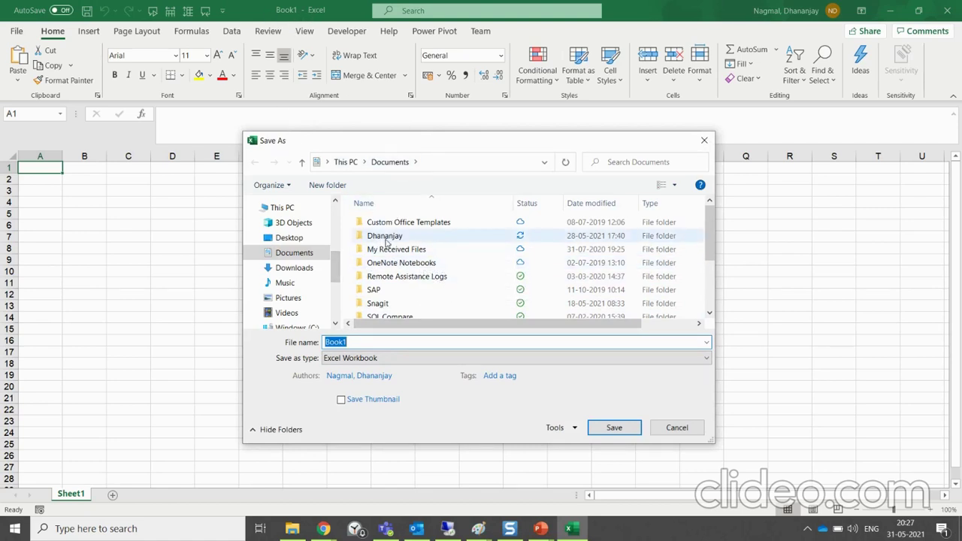
{"action": "left_click", "coordinate": [312, 240]}
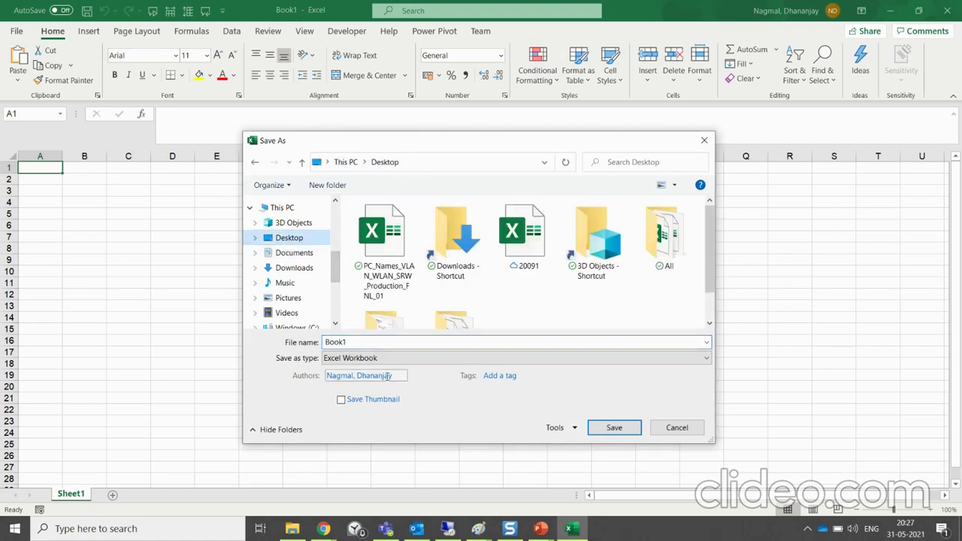
{"action": "double_click", "coordinate": [368, 342]}
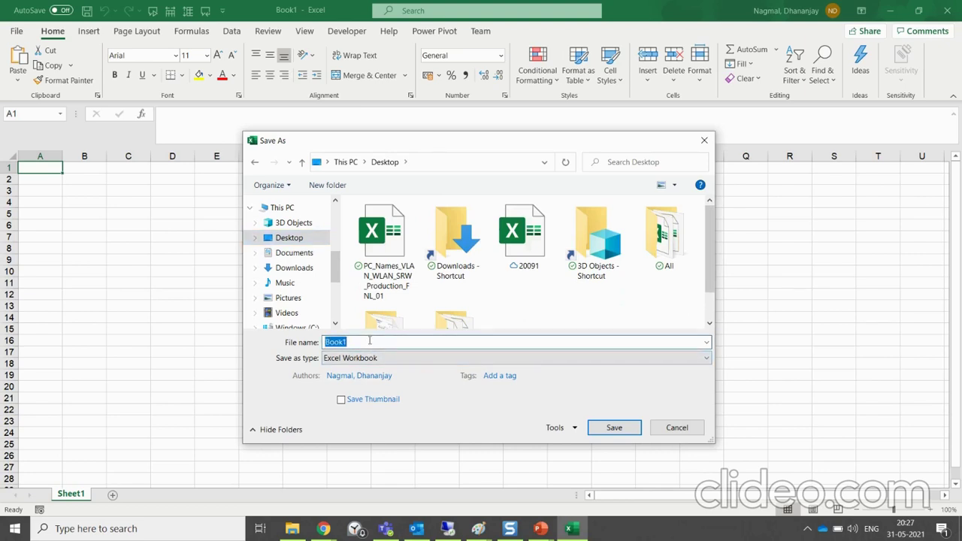
{"action": "type", "text": "D"}
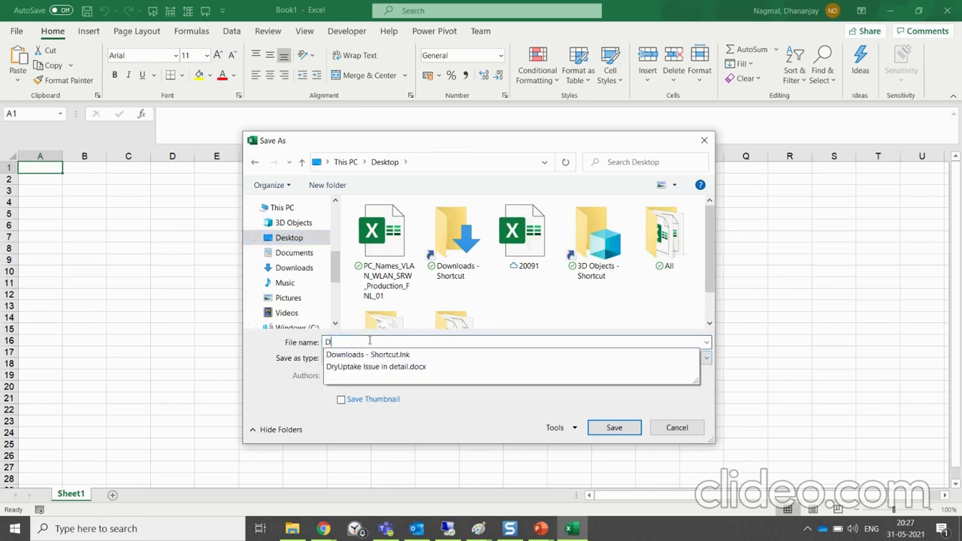
{"action": "type", "text": "1"}
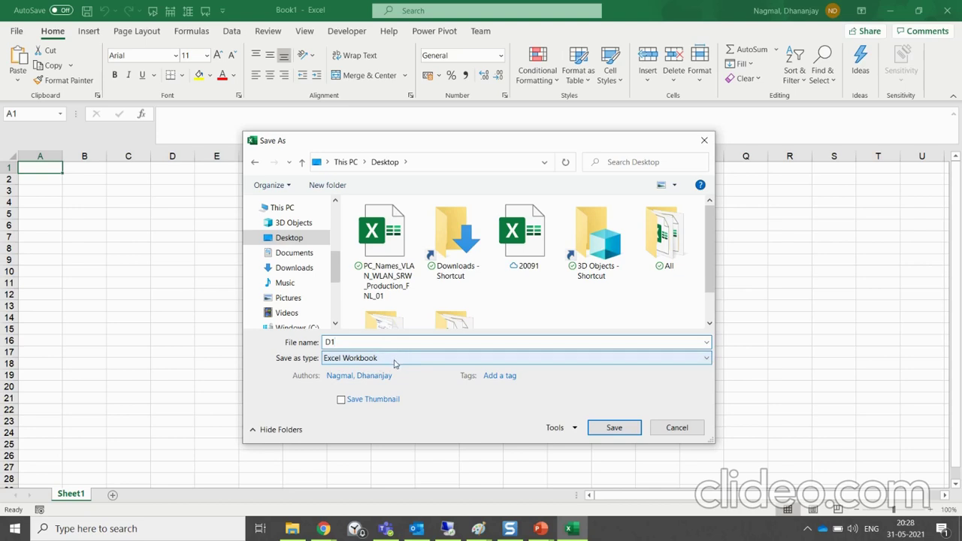
{"action": "left_click", "coordinate": [398, 364]}
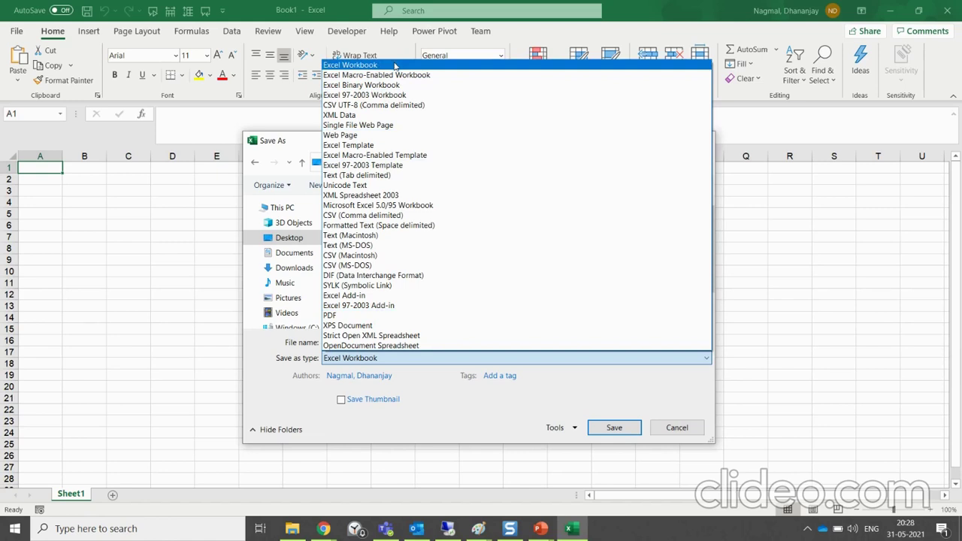
{"action": "left_click", "coordinate": [394, 66]}
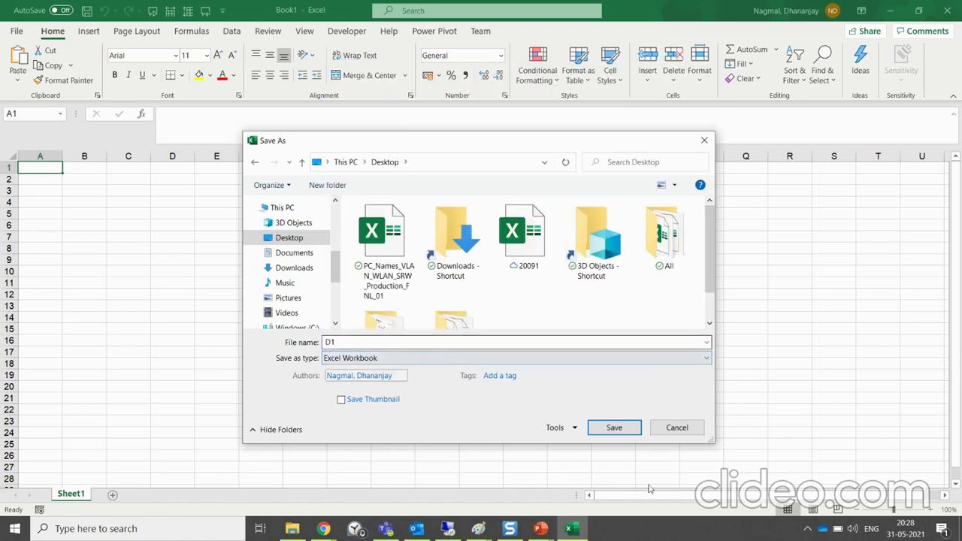
{"action": "left_click", "coordinate": [616, 428]}
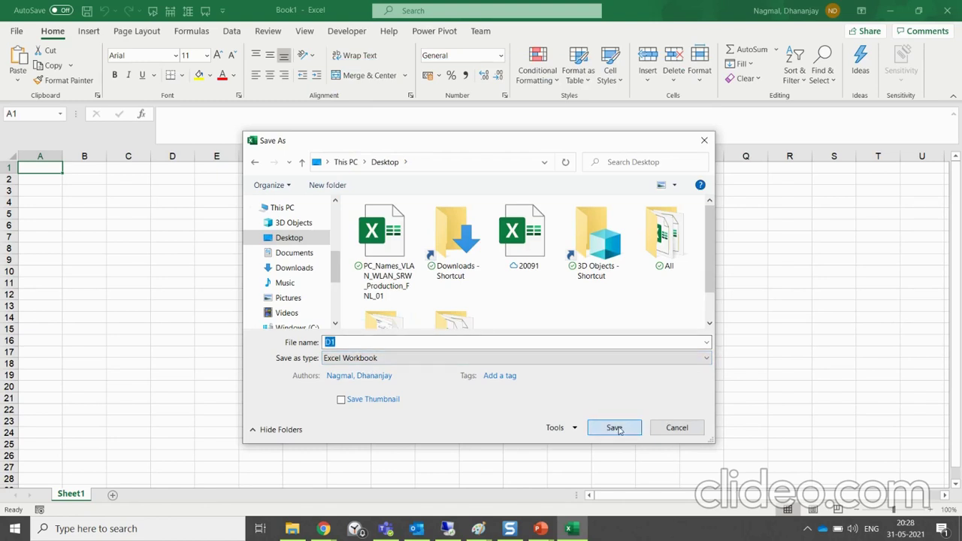
Step: Save workbook D1 to the Desktop and select cell G9
{"action": "left_click", "coordinate": [614, 430]}
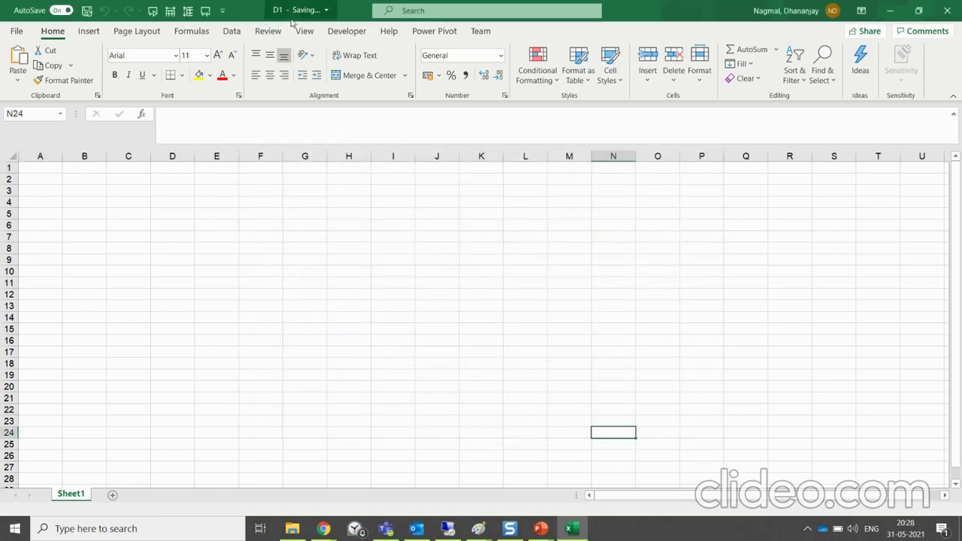
{"action": "left_click", "coordinate": [315, 256]}
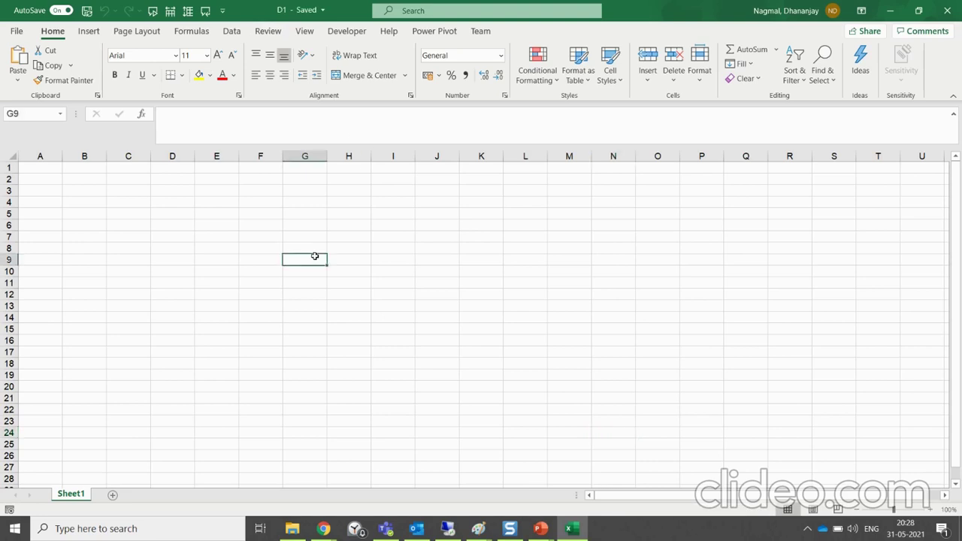
Step: Launch another Excel window and create a second blank workbook, Book2
{"action": "key", "text": "super+r"}
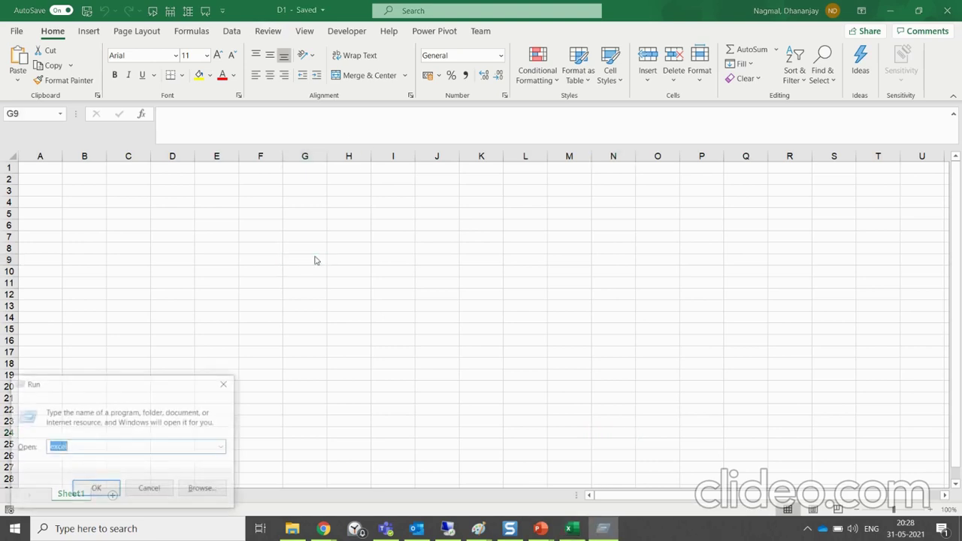
{"action": "key", "text": "Return"}
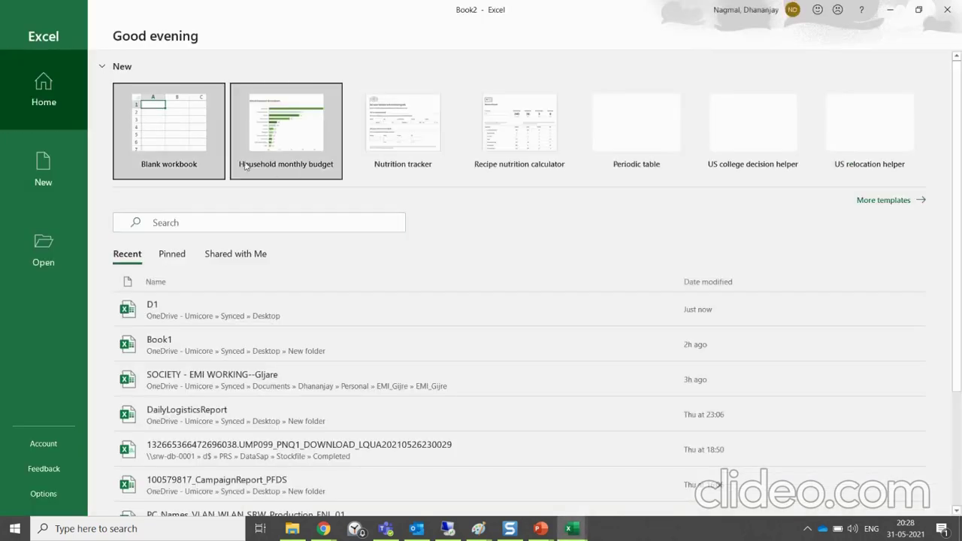
{"action": "left_click", "coordinate": [195, 139]}
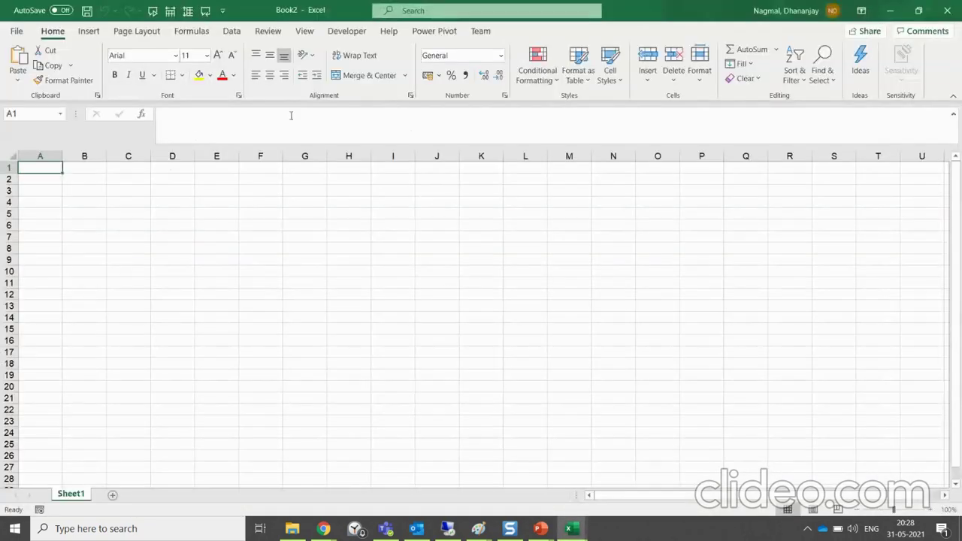
{"action": "left_click", "coordinate": [19, 34]}
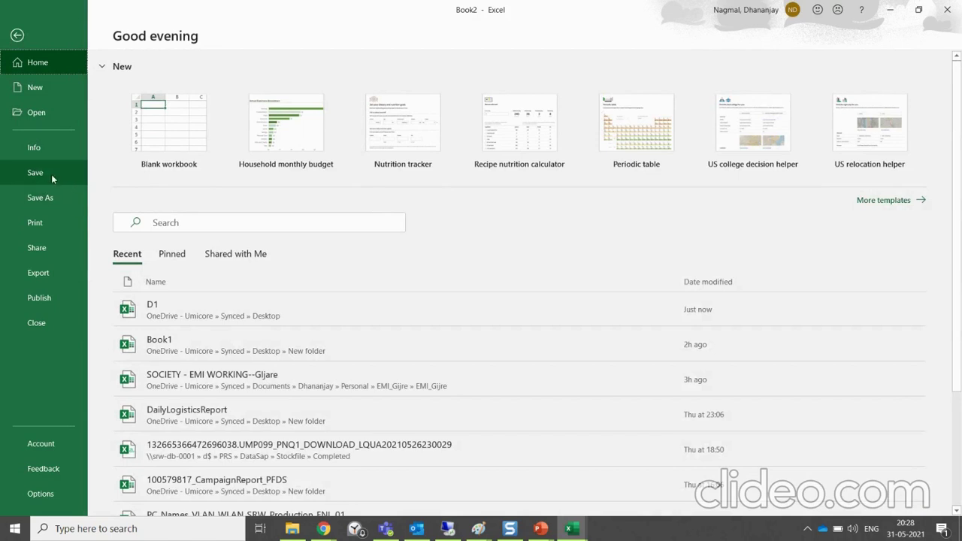
Step: Cancel saving Book2 and go back to D1, selecting cell I9
{"action": "left_click", "coordinate": [61, 169]}
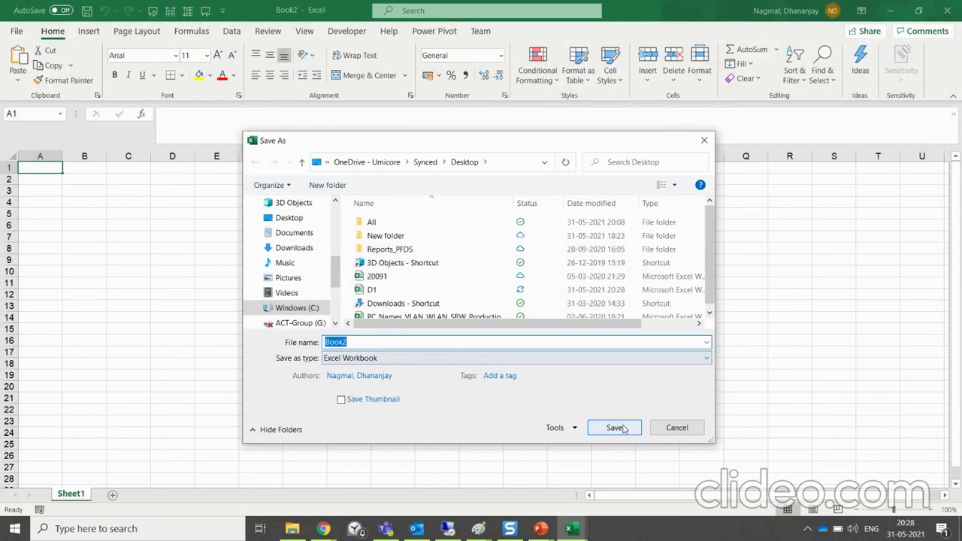
{"action": "left_click", "coordinate": [677, 427]}
{"action": "left_click", "coordinate": [396, 263]}
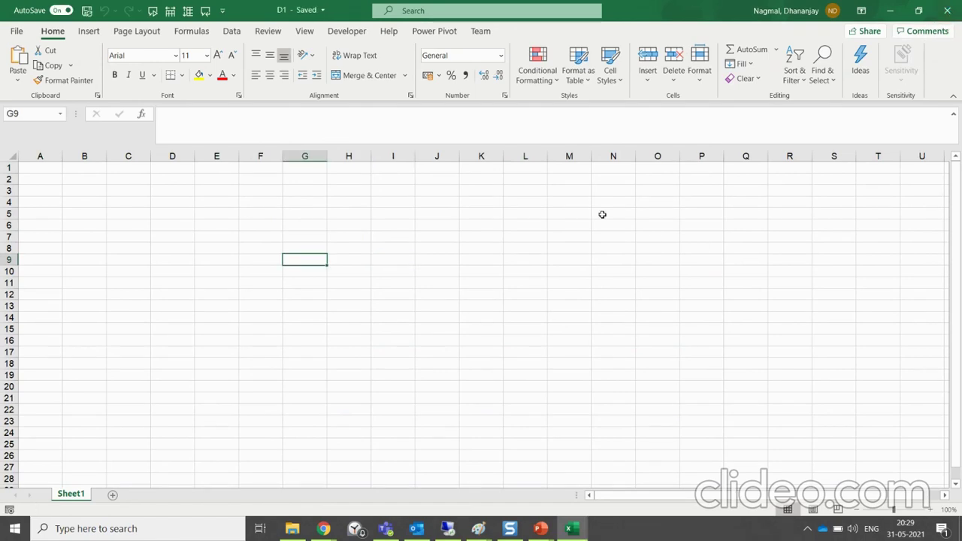
Step: Select cell J5, then close workbook D1 from the File menu
{"action": "left_click", "coordinate": [453, 217]}
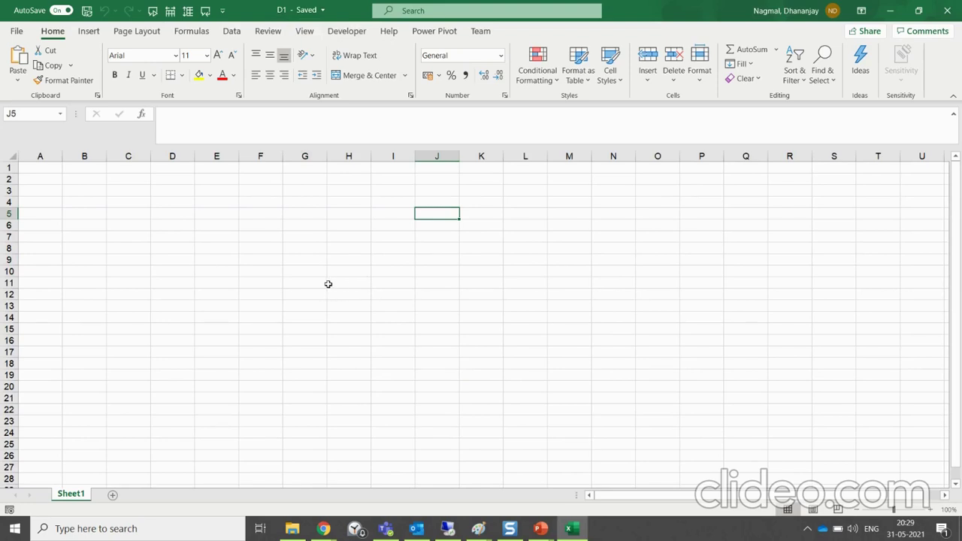
{"action": "left_click", "coordinate": [16, 30]}
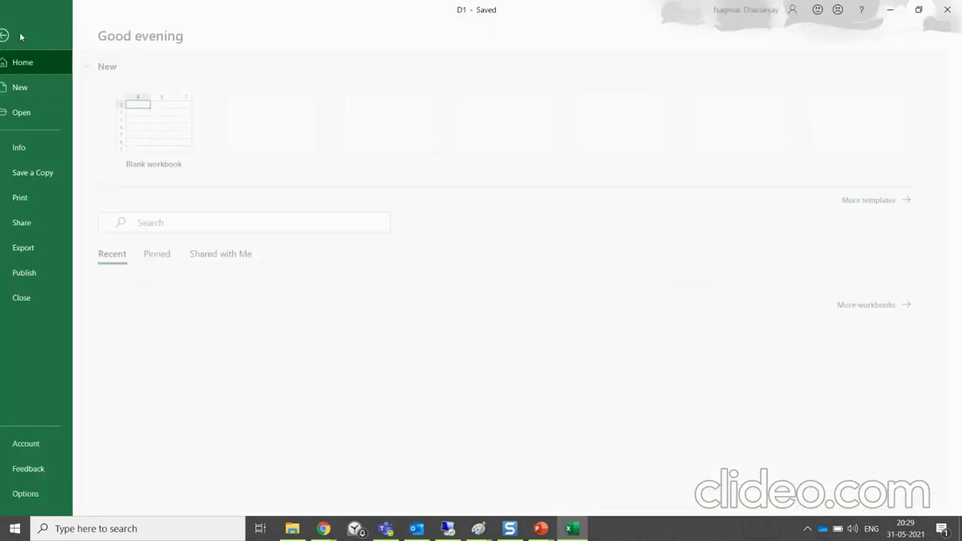
{"action": "left_click", "coordinate": [37, 298]}
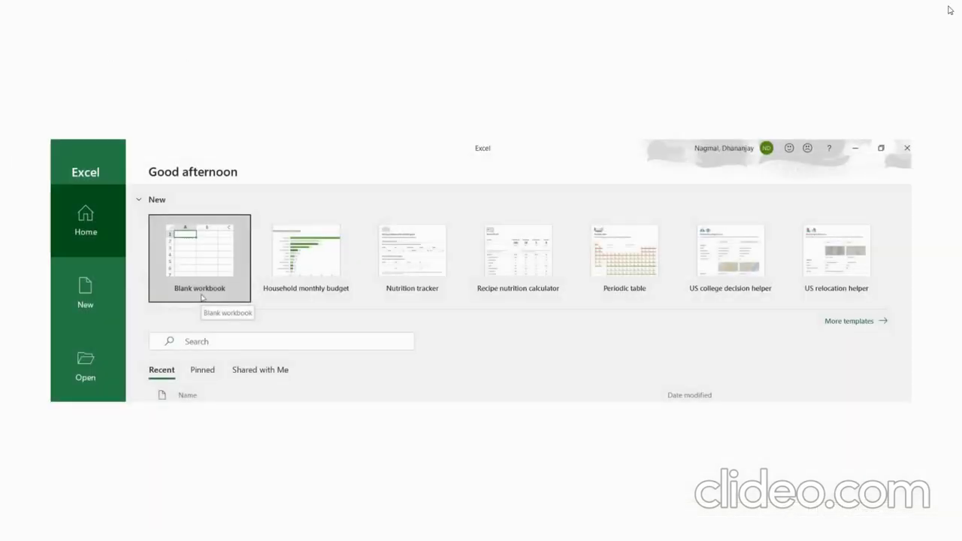
{"action": "left_click", "coordinate": [334, 135]}
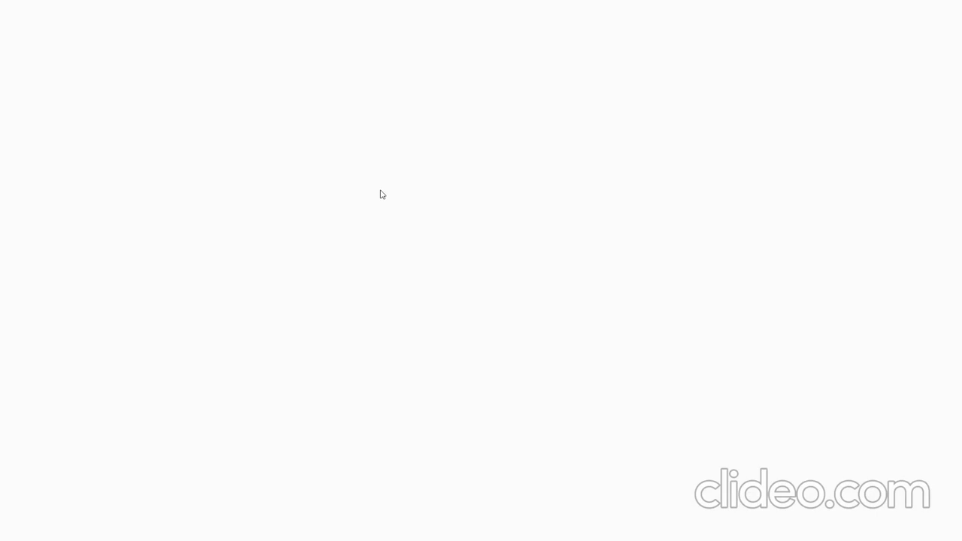
{"action": "left_click", "coordinate": [382, 194]}
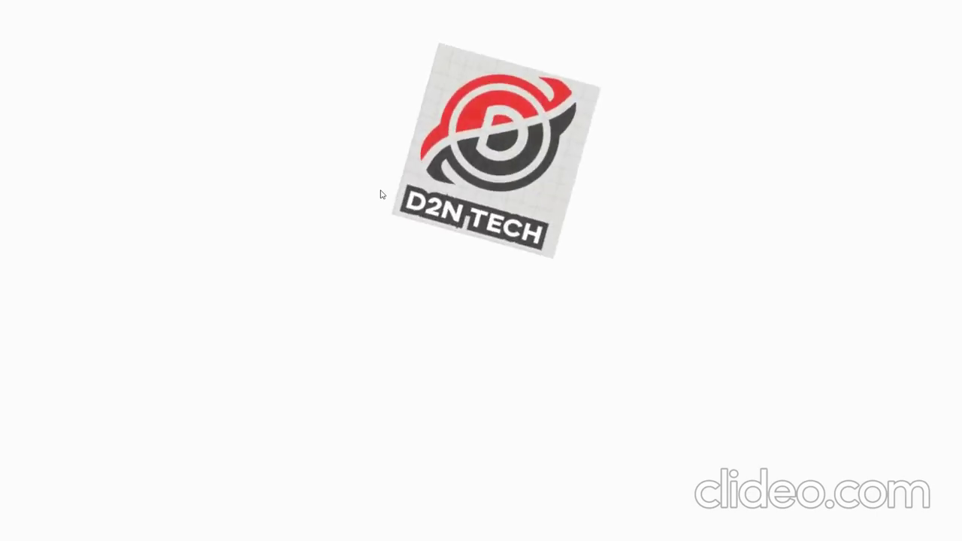